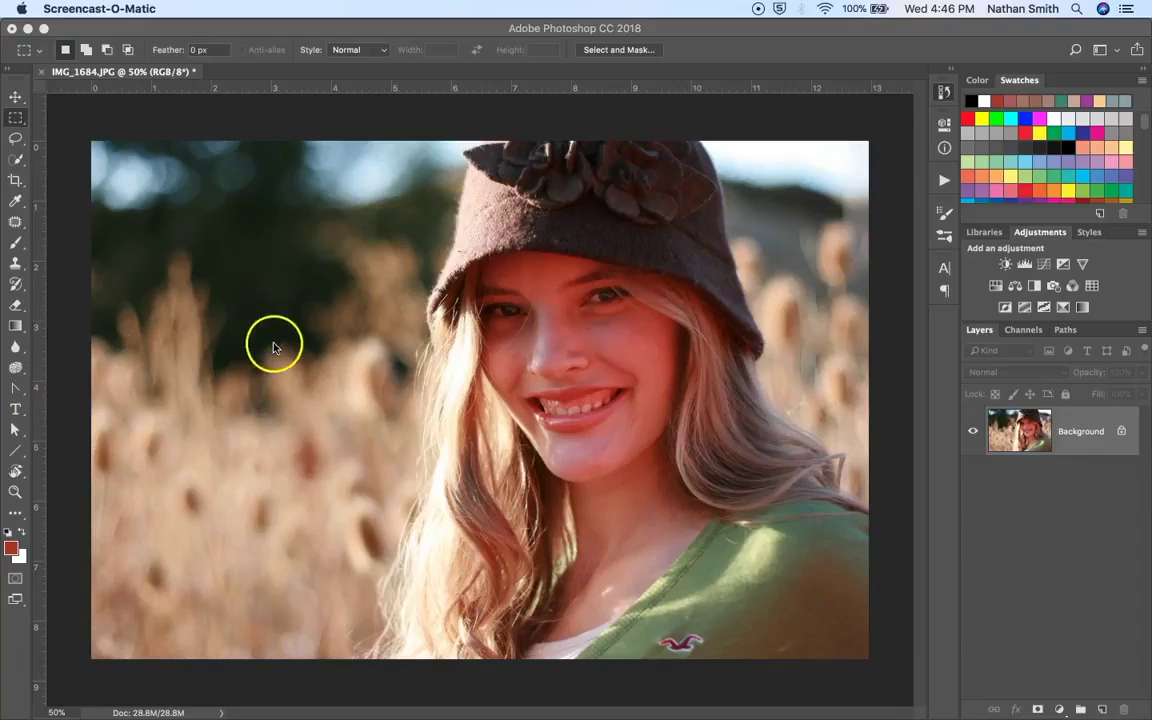
- Show the Channels panel, close the floating History panel, and check the image's colour mode
left_click(498, 8)
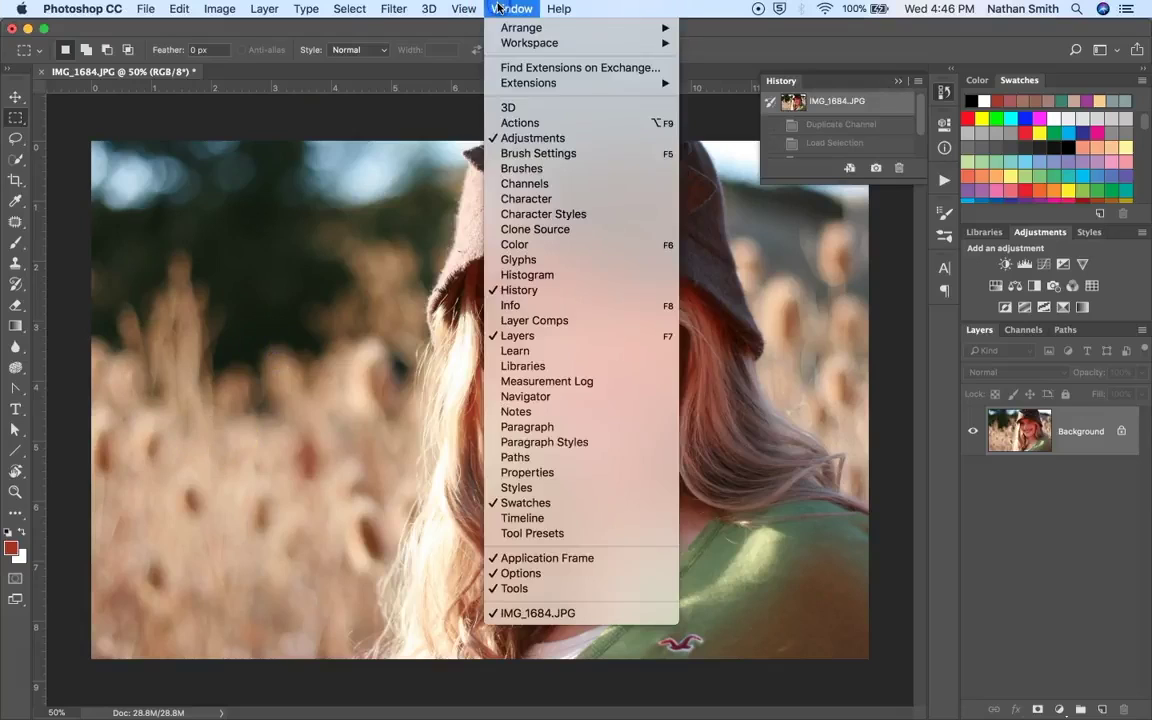
left_click(540, 184)
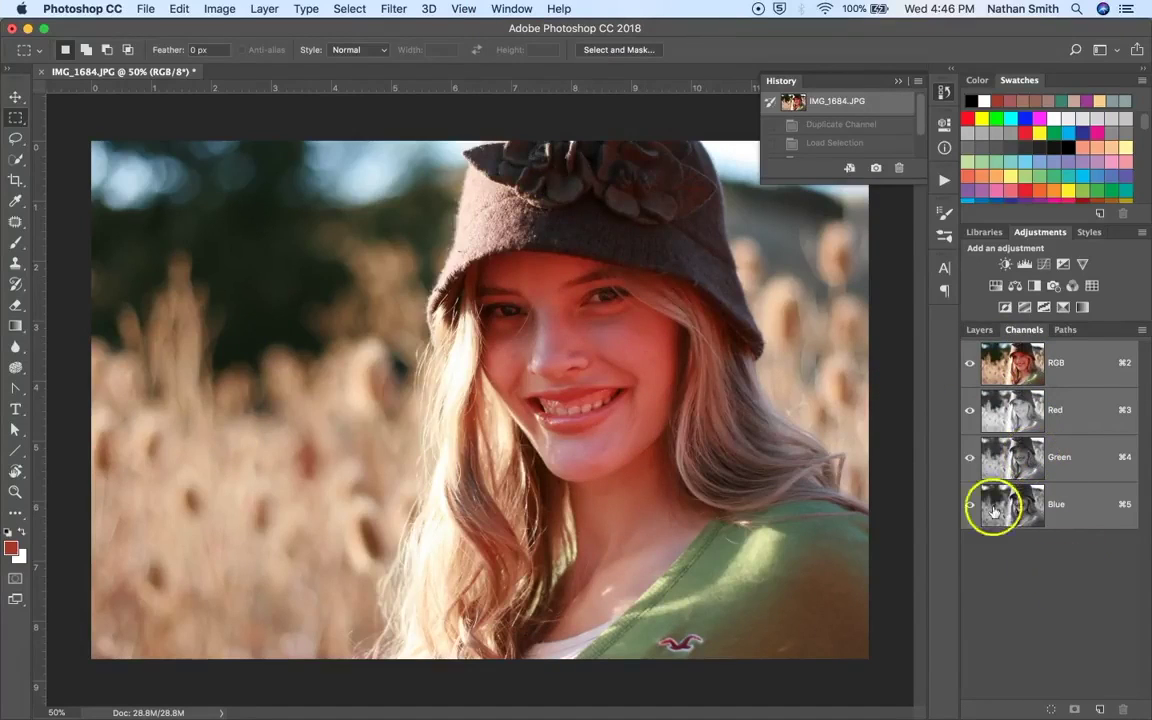
left_click(897, 82)
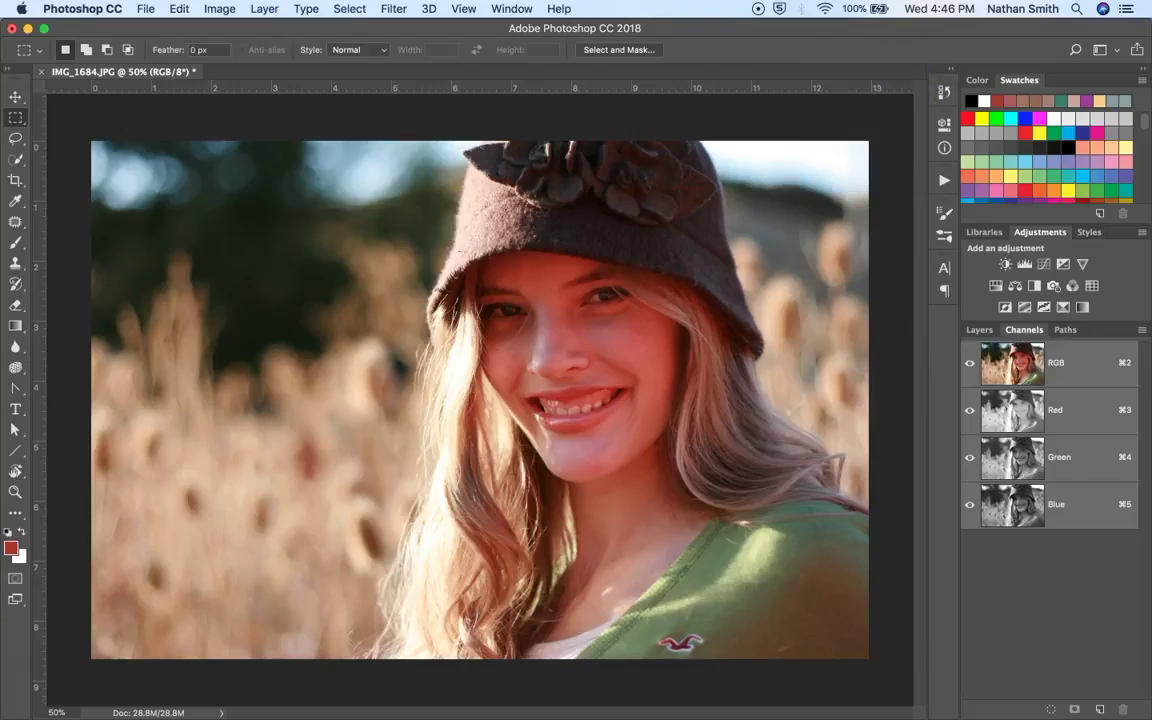
left_click(219, 9)
mouse_move(284, 30)
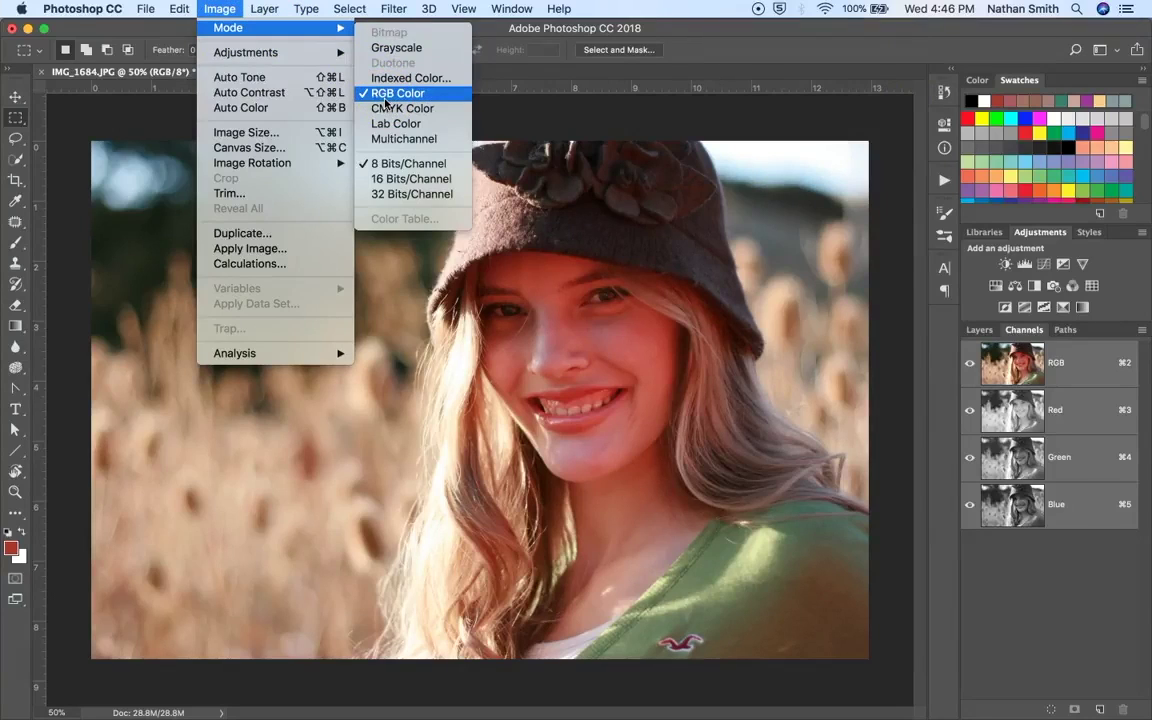
left_click(1070, 414)
left_click(1070, 414)
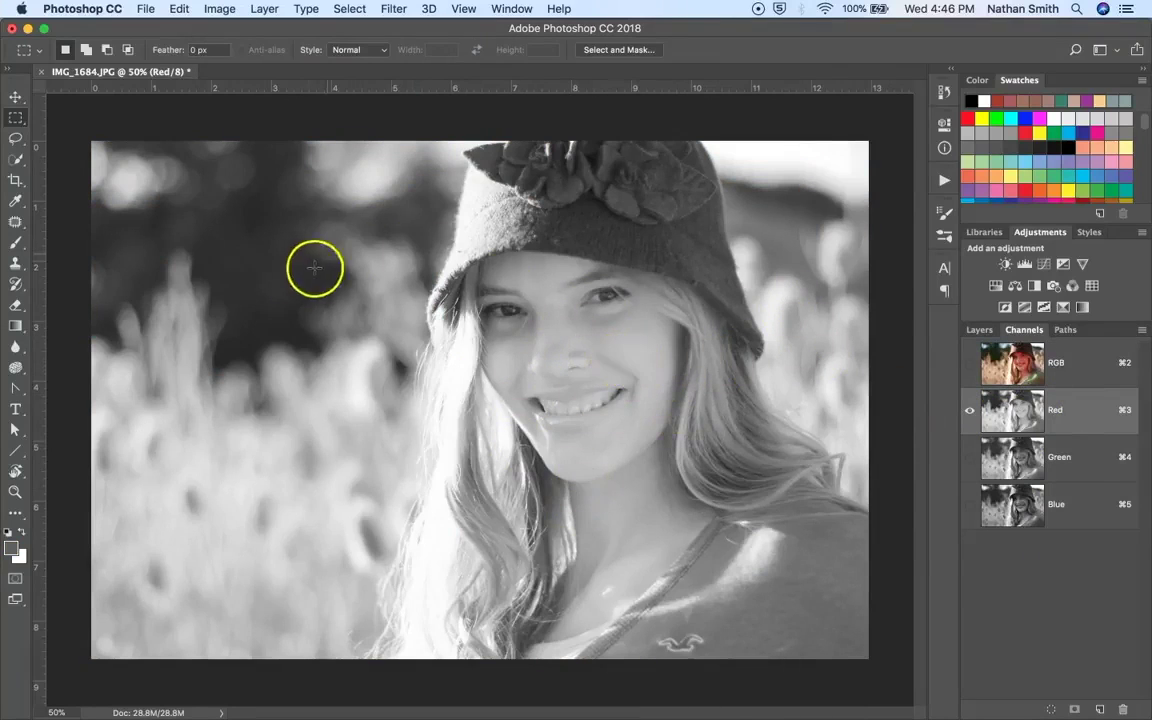
left_click(1058, 464)
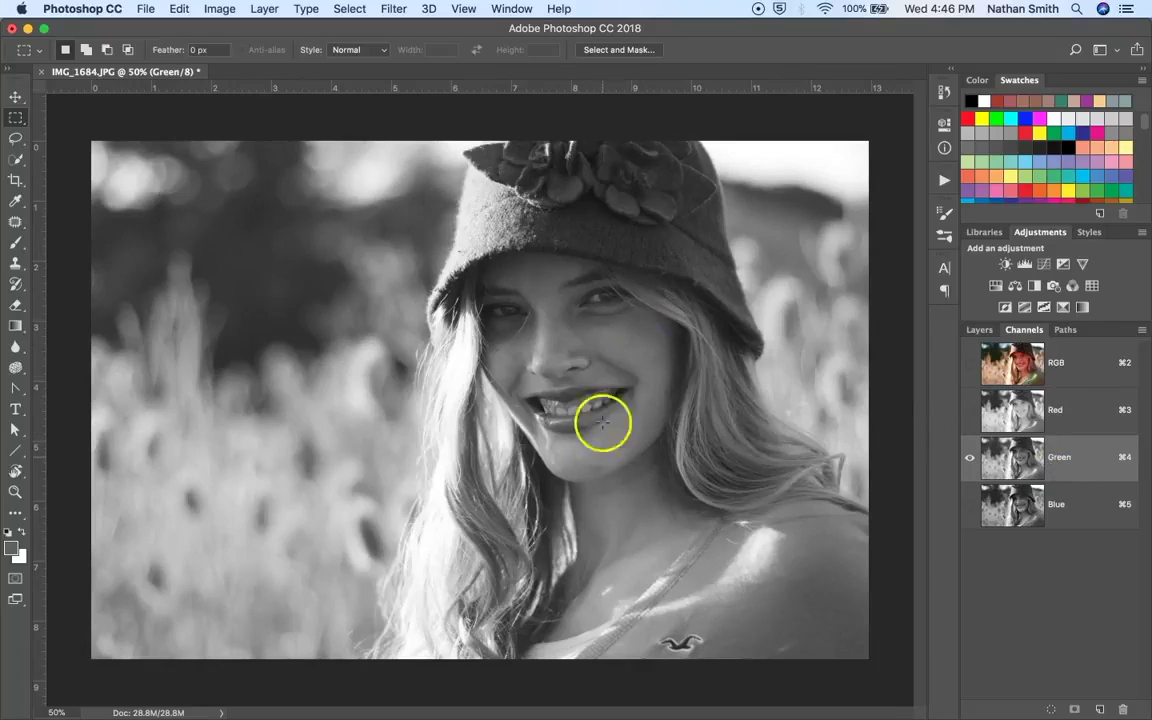
left_click(1057, 505)
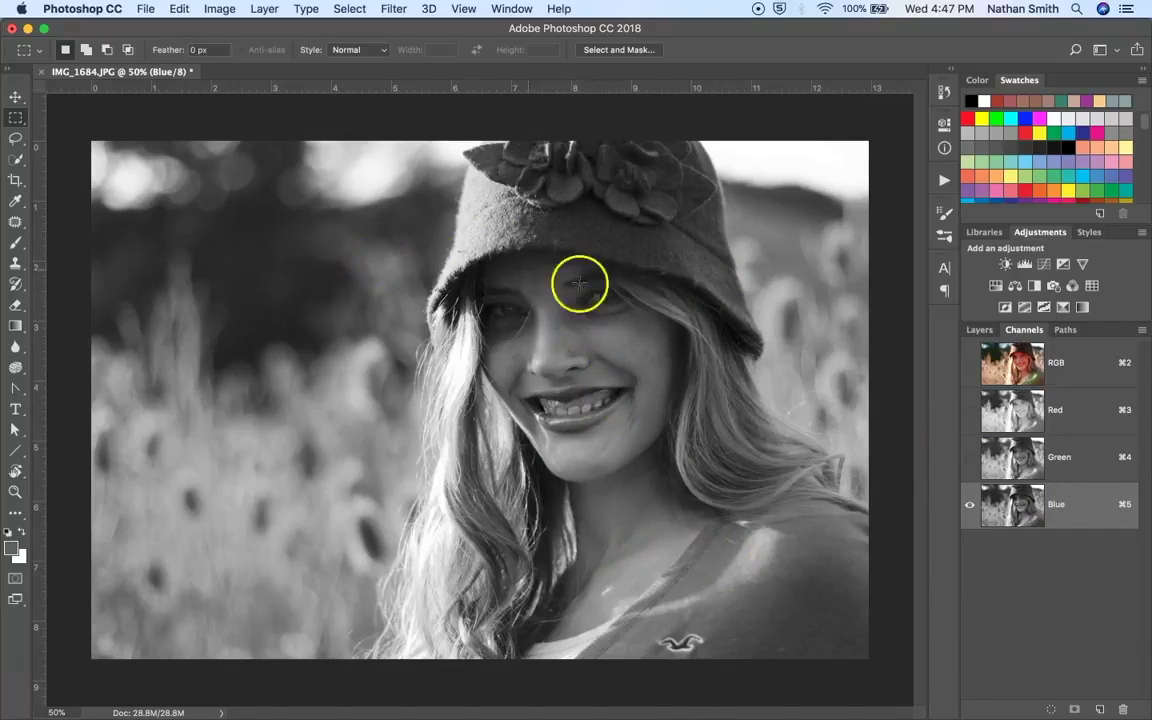
left_click(1027, 366)
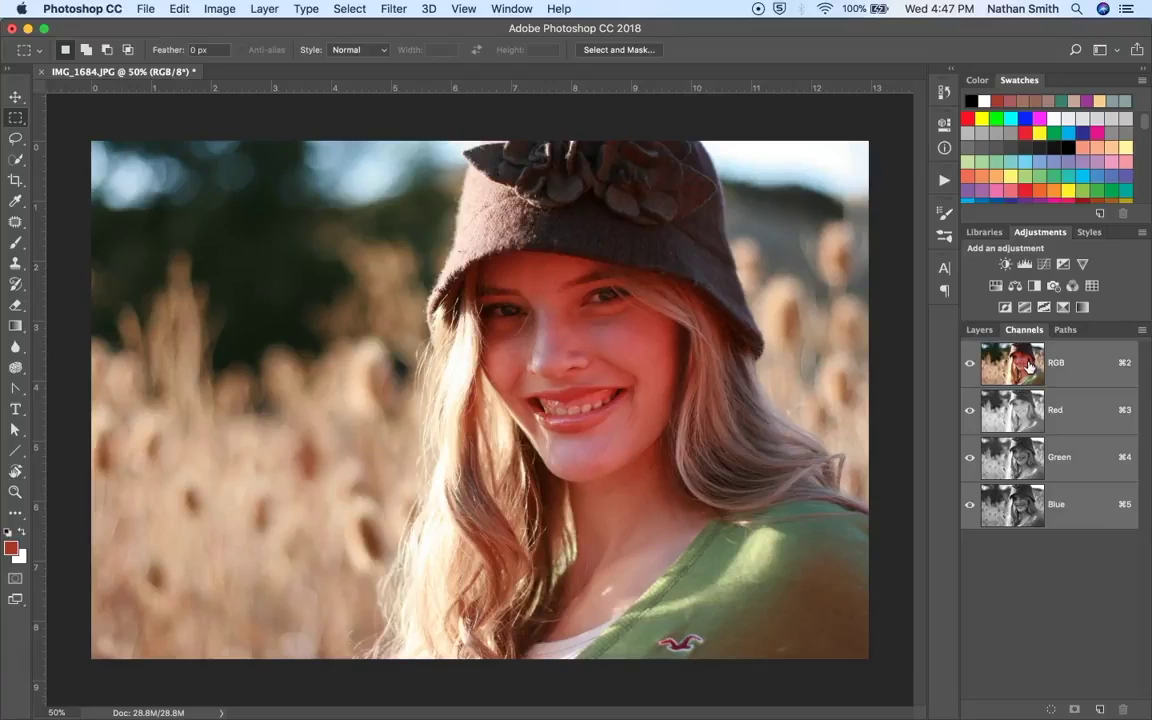
left_click(1077, 514)
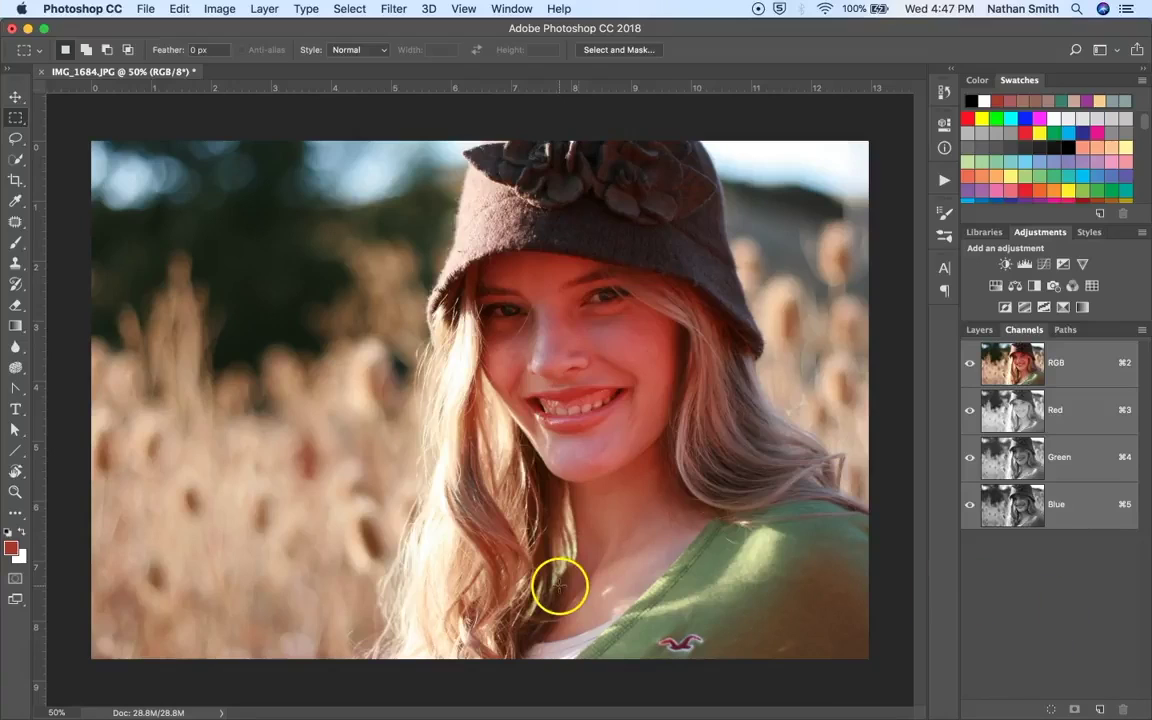
left_click(16, 579)
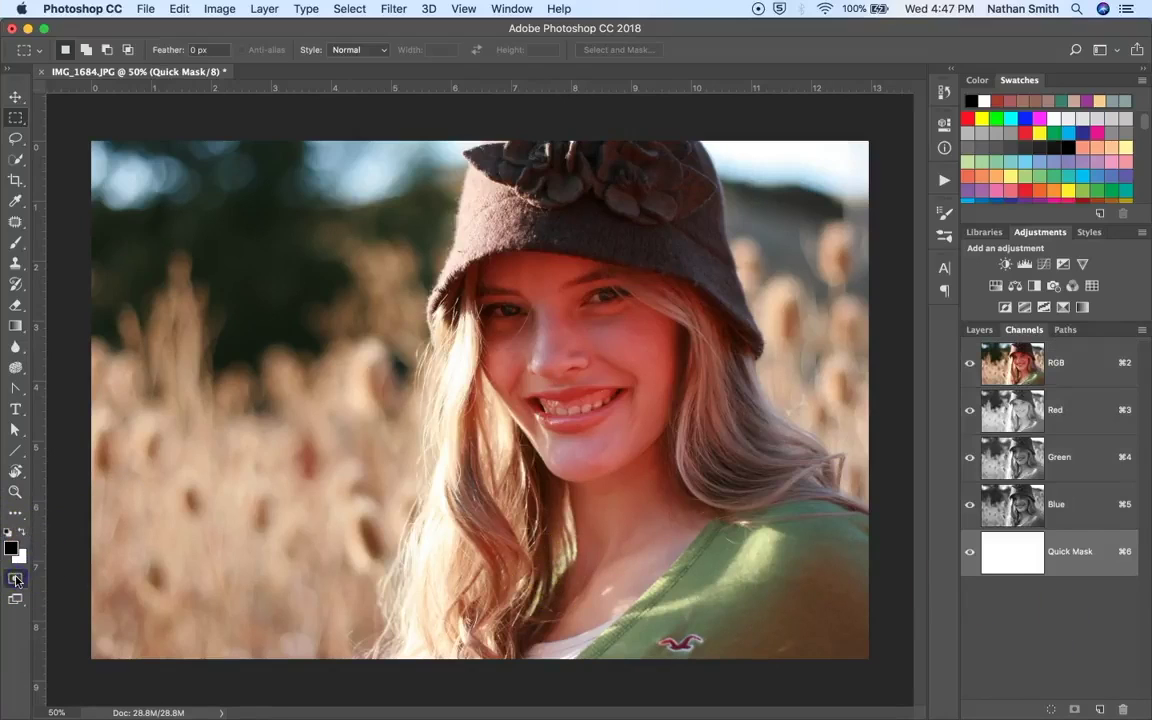
key("b")
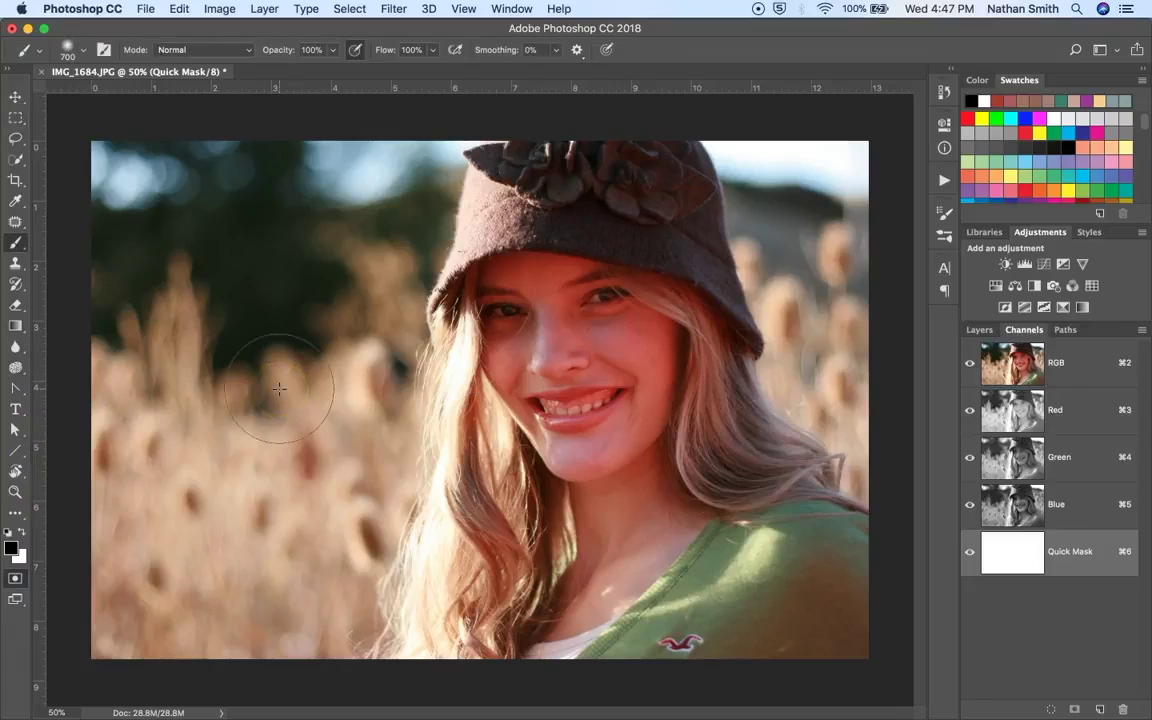
mouse_move(434, 338)
left_mouse_down()
mouse_move(419, 462)
mouse_move(547, 419)
mouse_move(586, 406)
left_mouse_up()
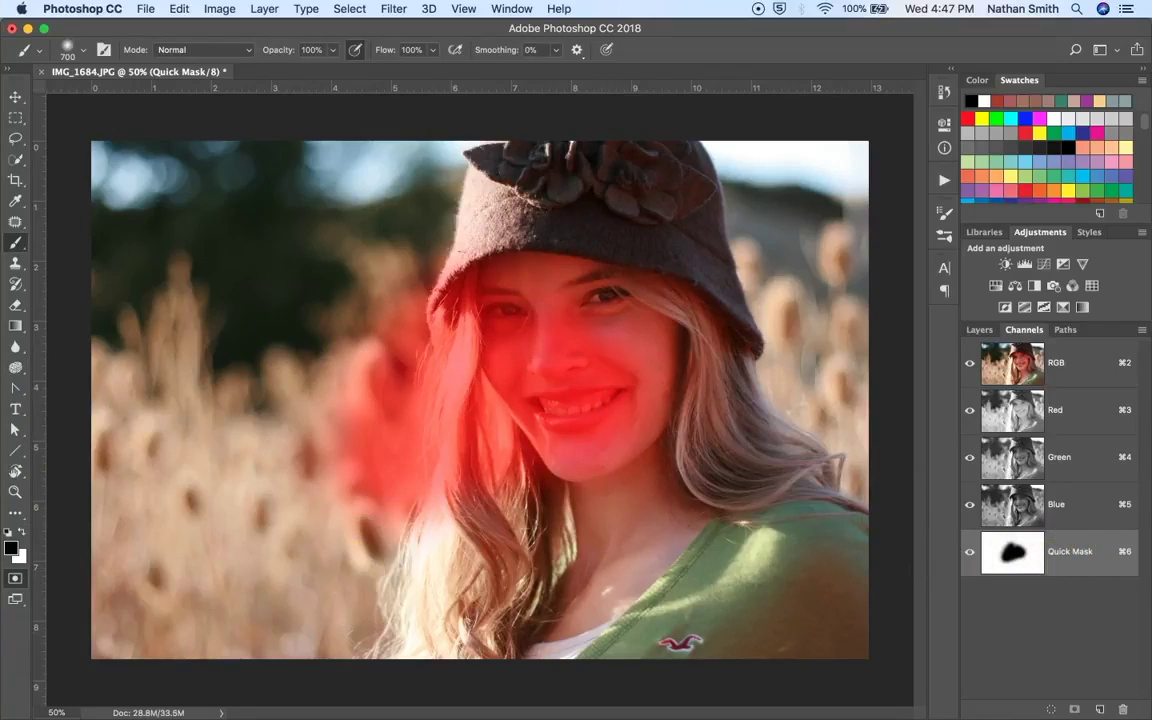
left_click(15, 578)
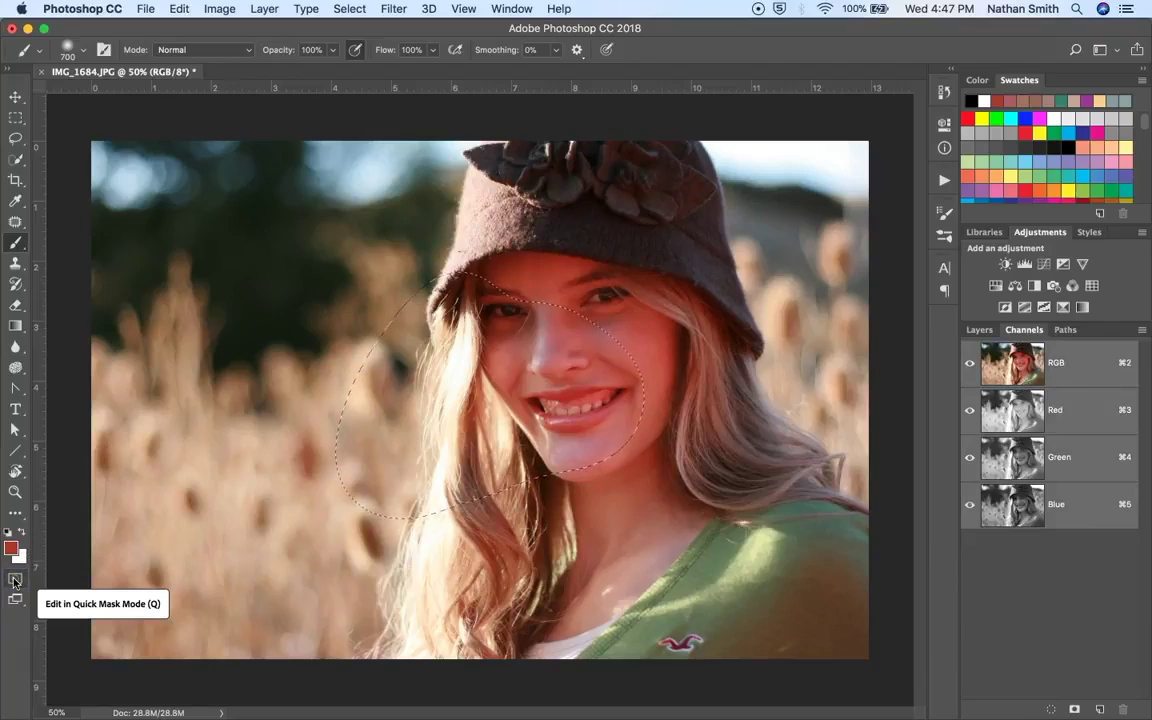
key("super+d")
left_click(82, 563)
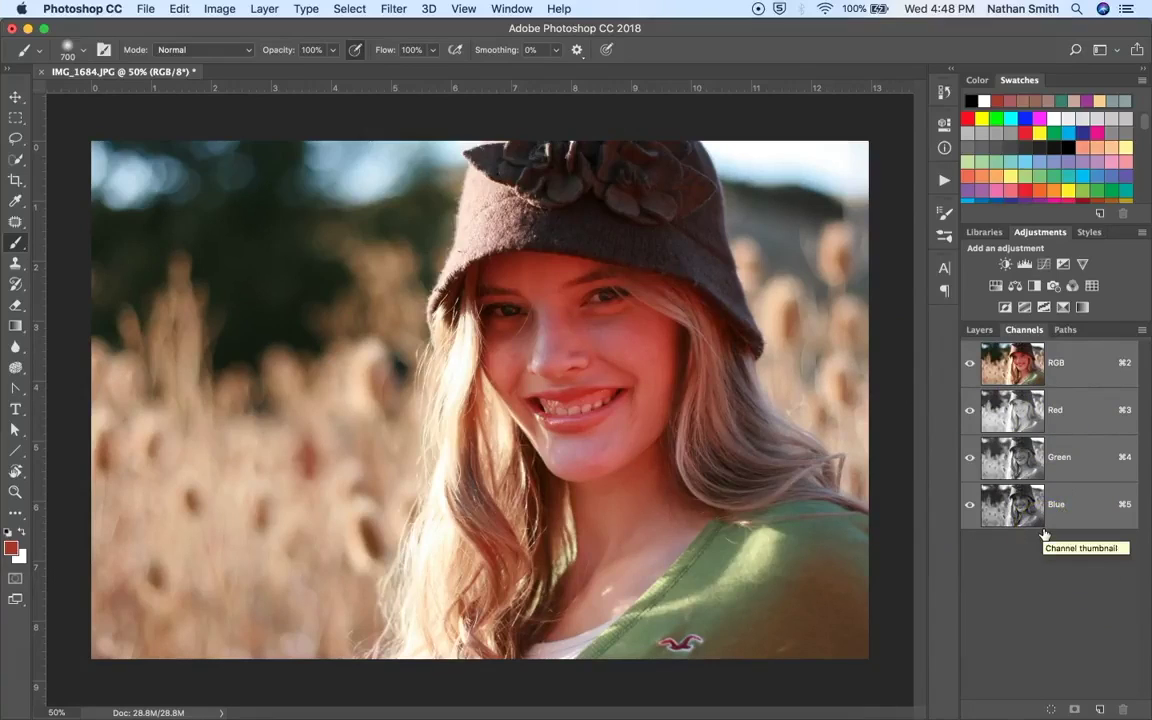
- Select the Red channel so the portrait displays as grayscale Red only
left_click(1069, 415)
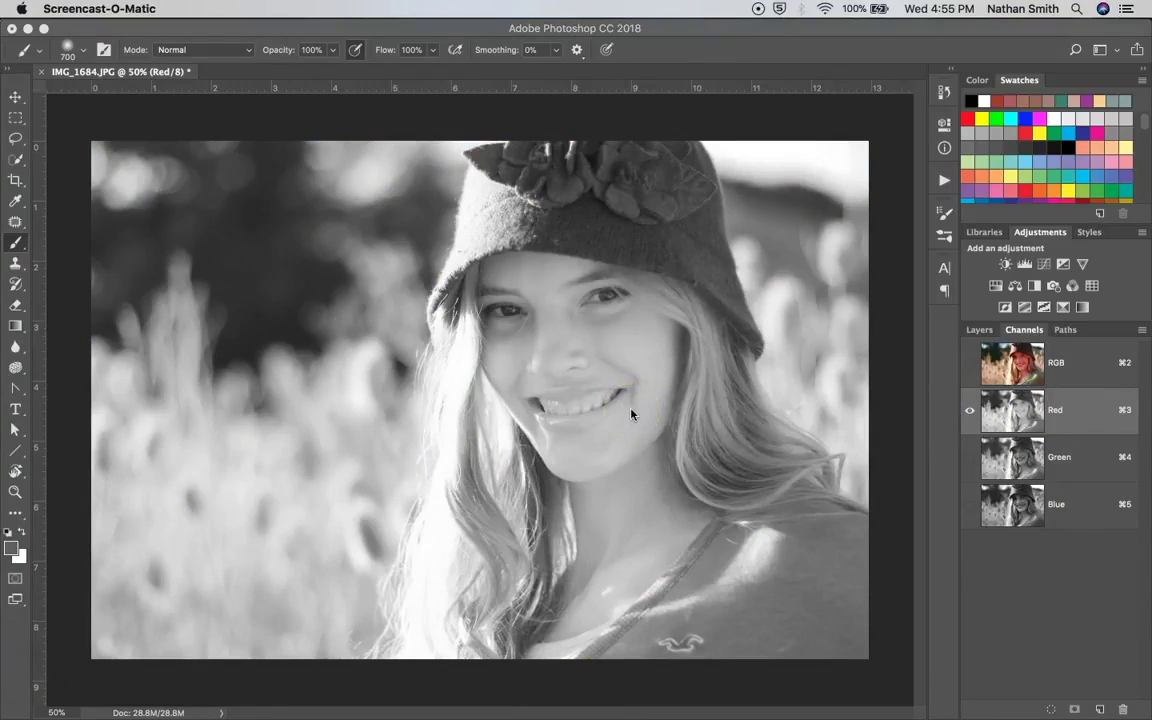
left_click(1060, 410)
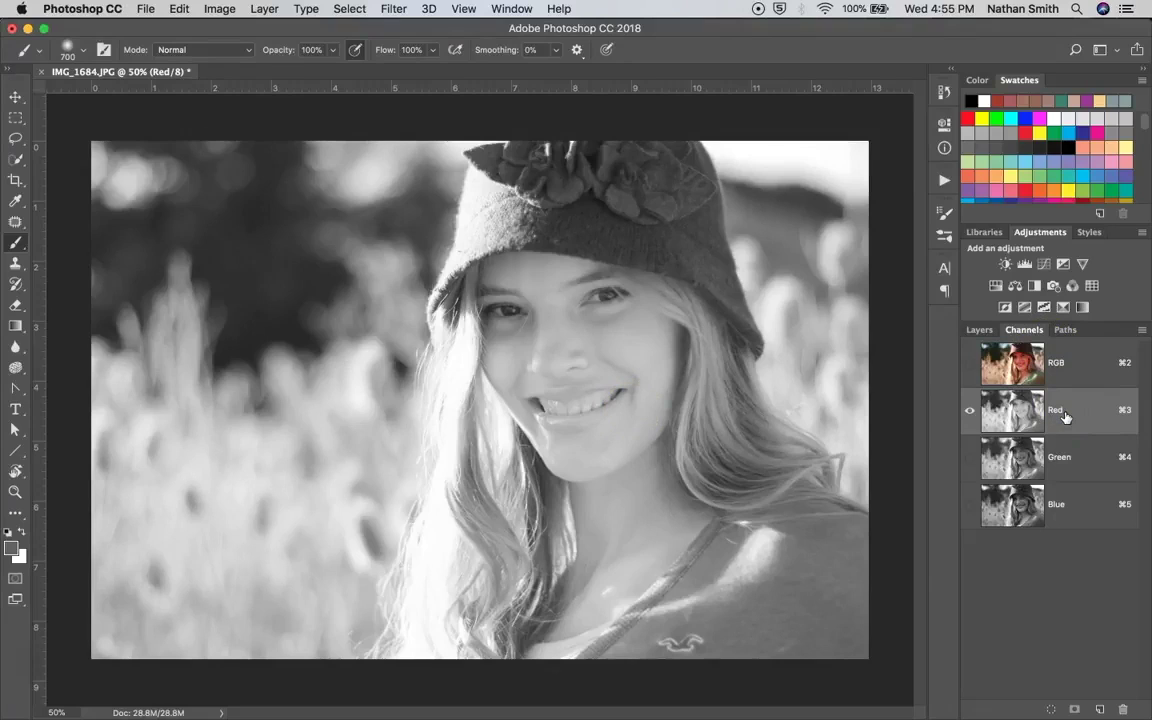
- Duplicate the Red channel to create a Red copy channel
right_click(1066, 417)
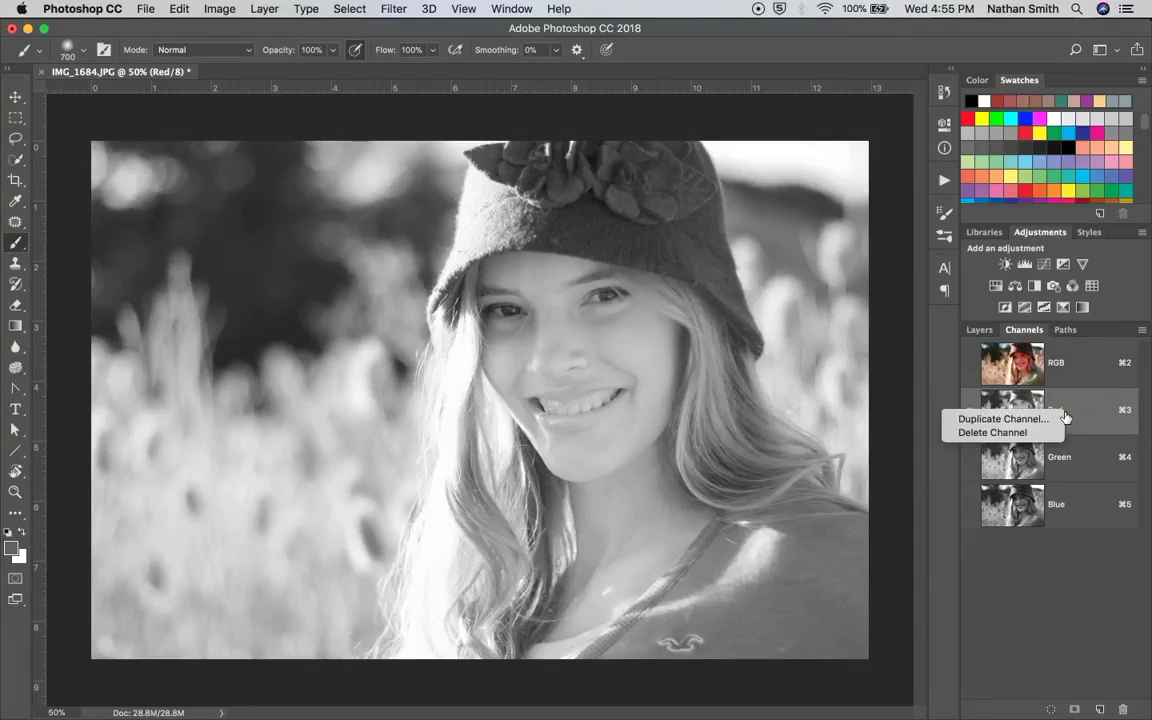
left_click(1020, 427)
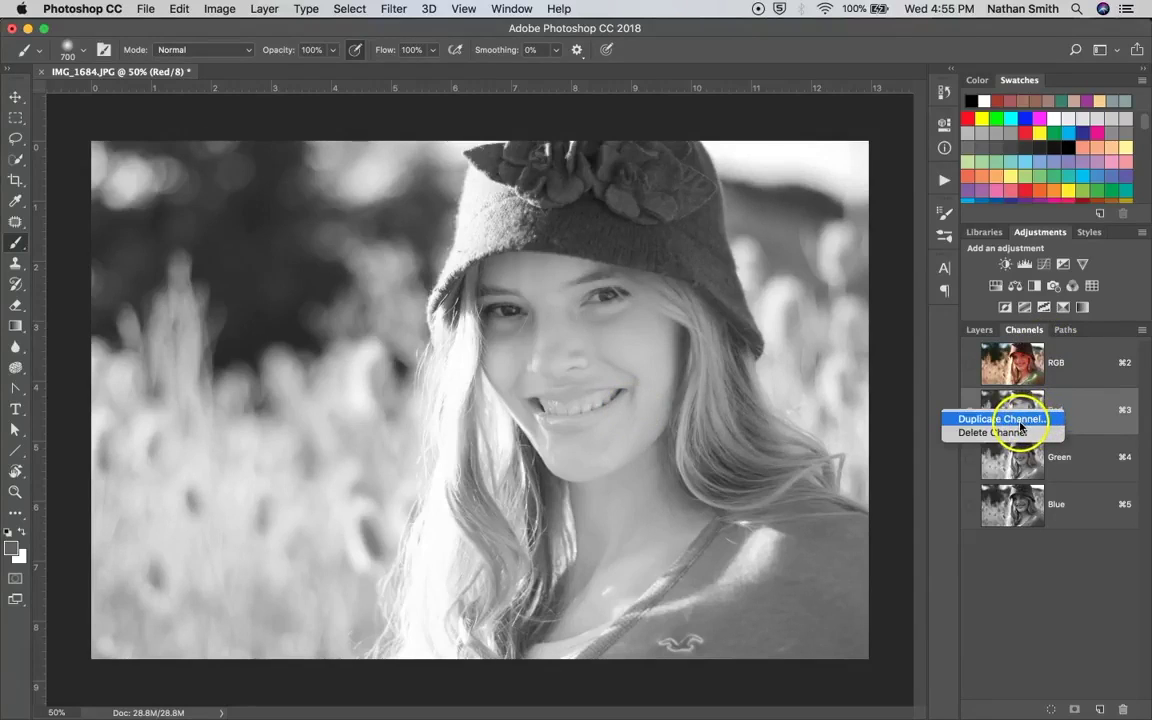
left_click(1086, 408)
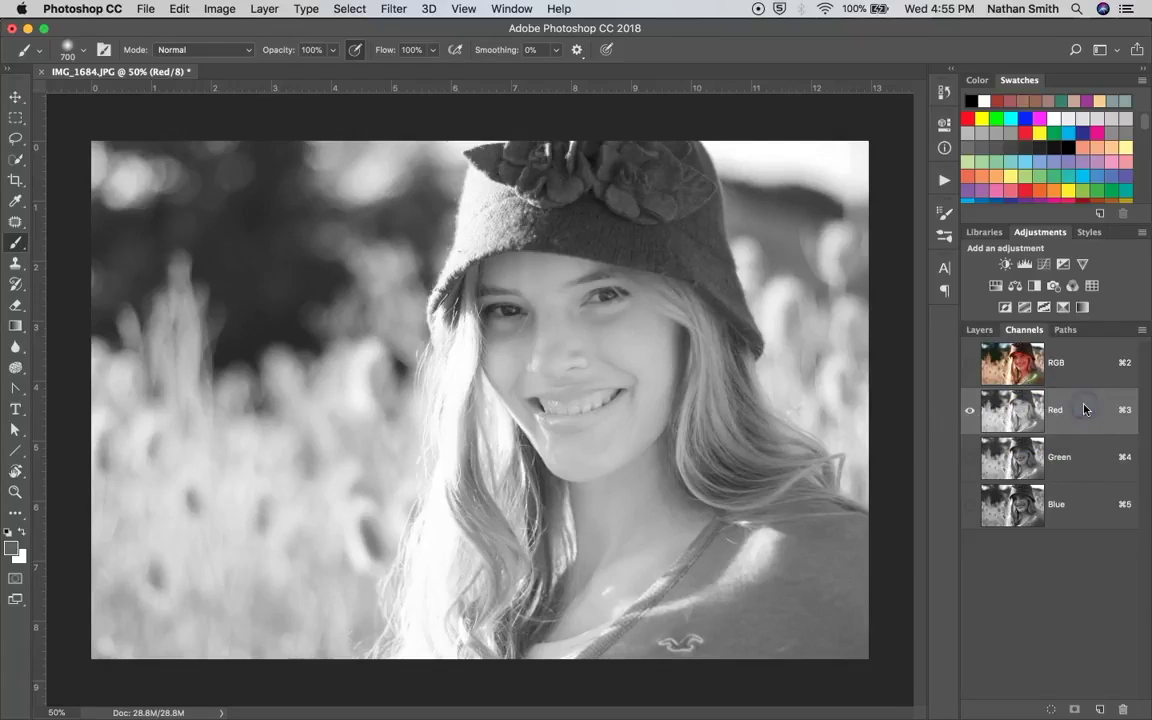
left_click_drag(1085, 408, 1100, 709)
- Load the Red copy channel as a selection of the portrait's bright areas
left_click(998, 548)
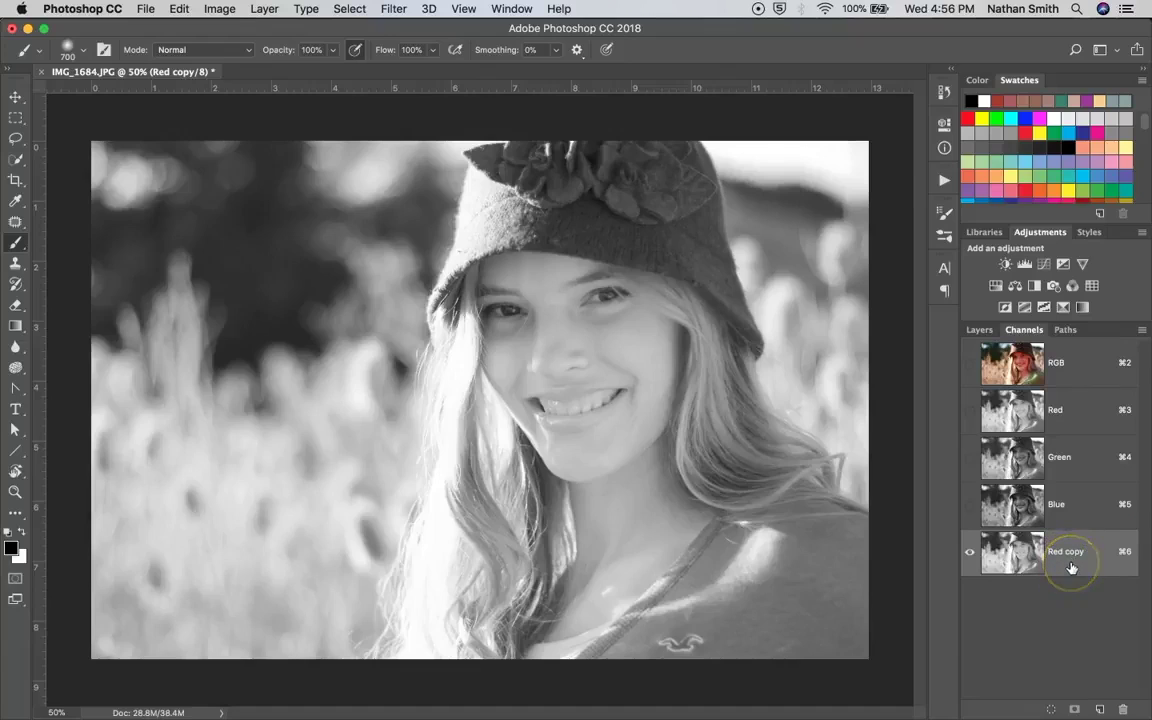
left_click_drag(1068, 565, 1014, 551)
left_click(1012, 551, "super")
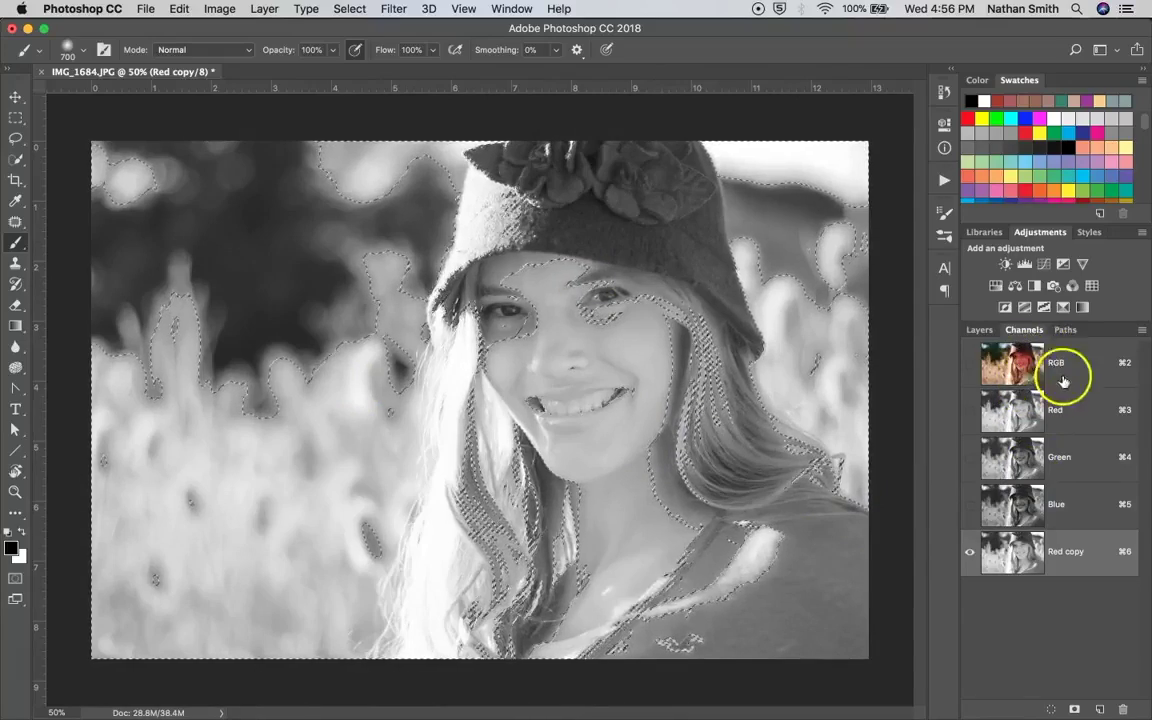
- Return to the RGB composite and add a Selective Color adjustment layer using the selection
left_click(1022, 365)
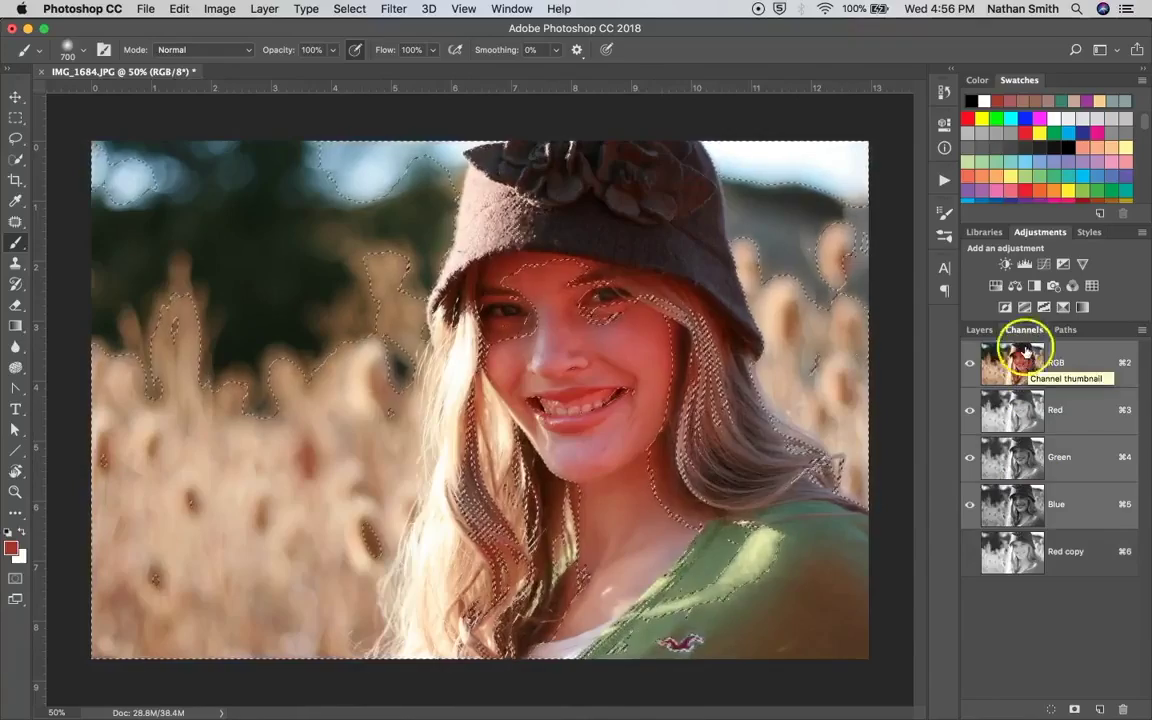
left_click(979, 332)
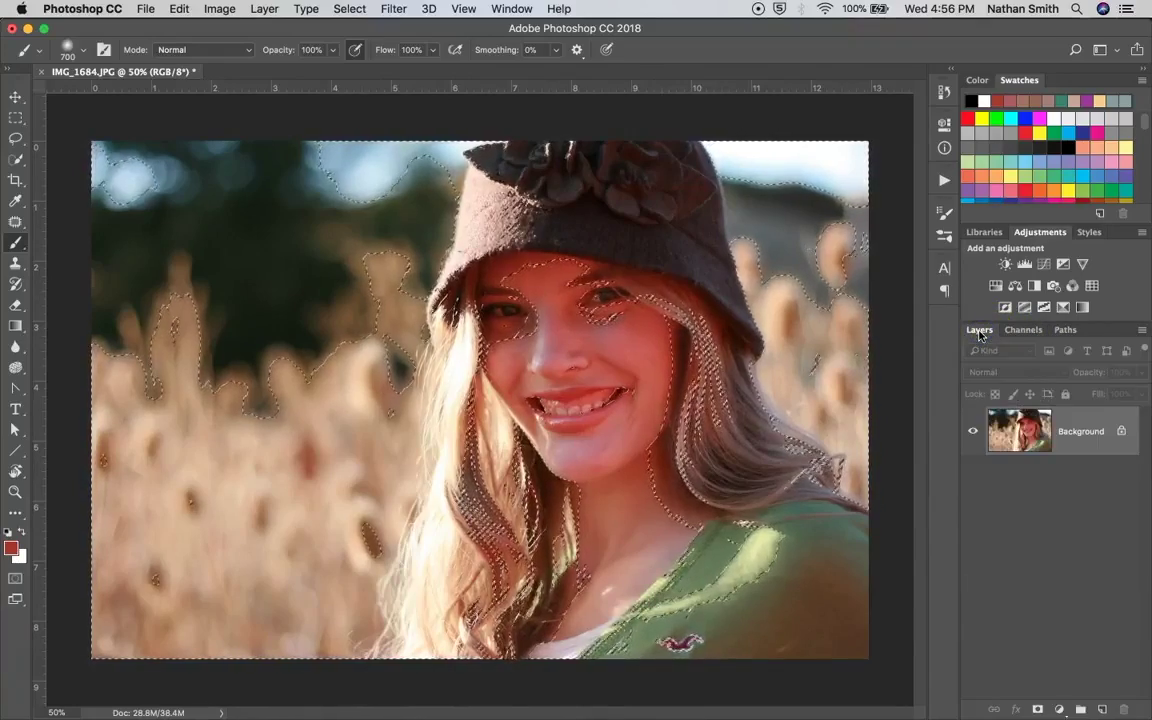
left_click(1062, 308)
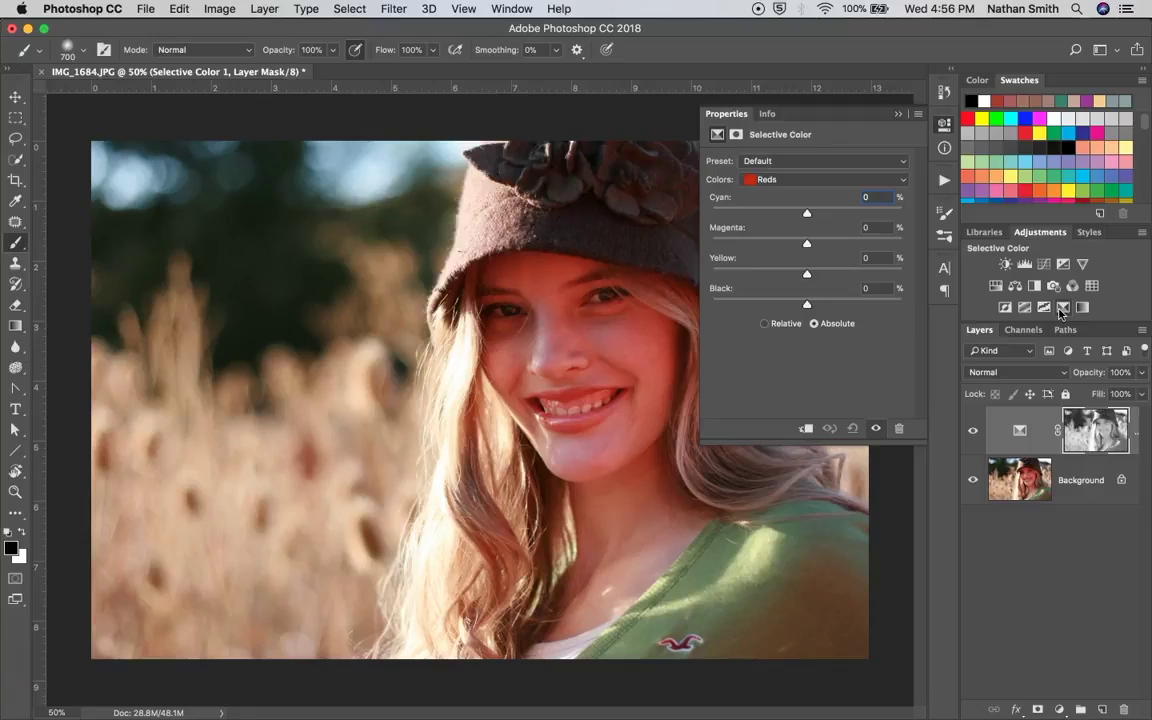
left_click(1096, 433, "alt")
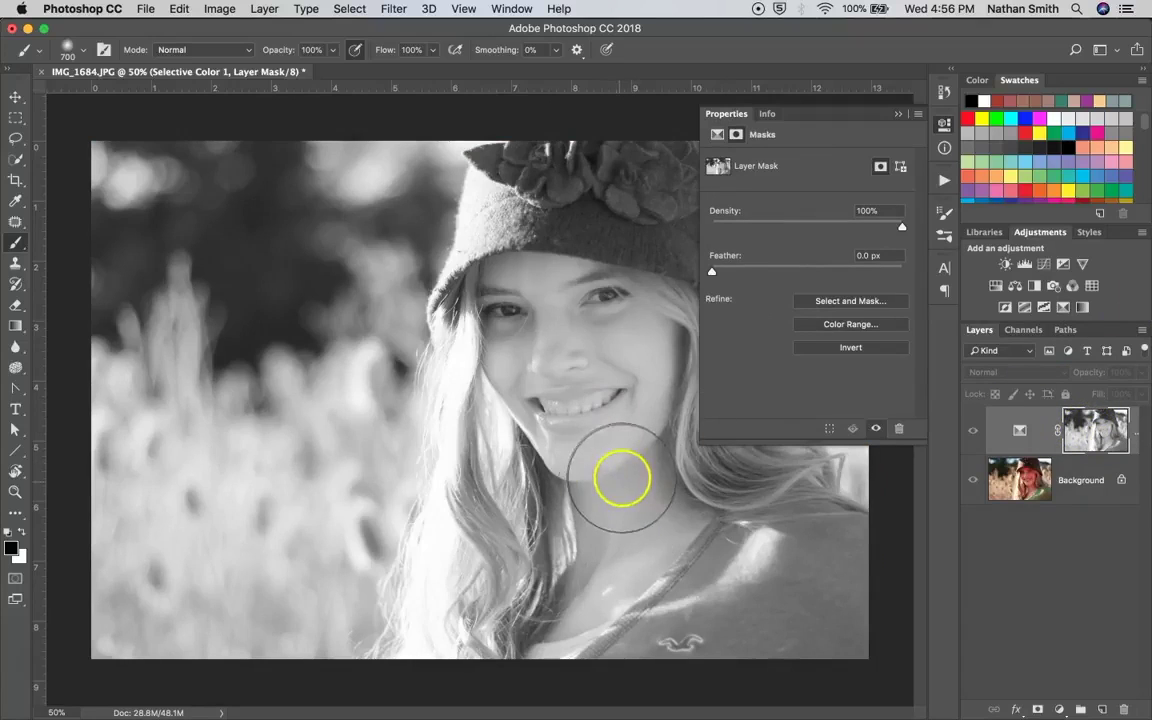
left_click(1094, 436, "alt")
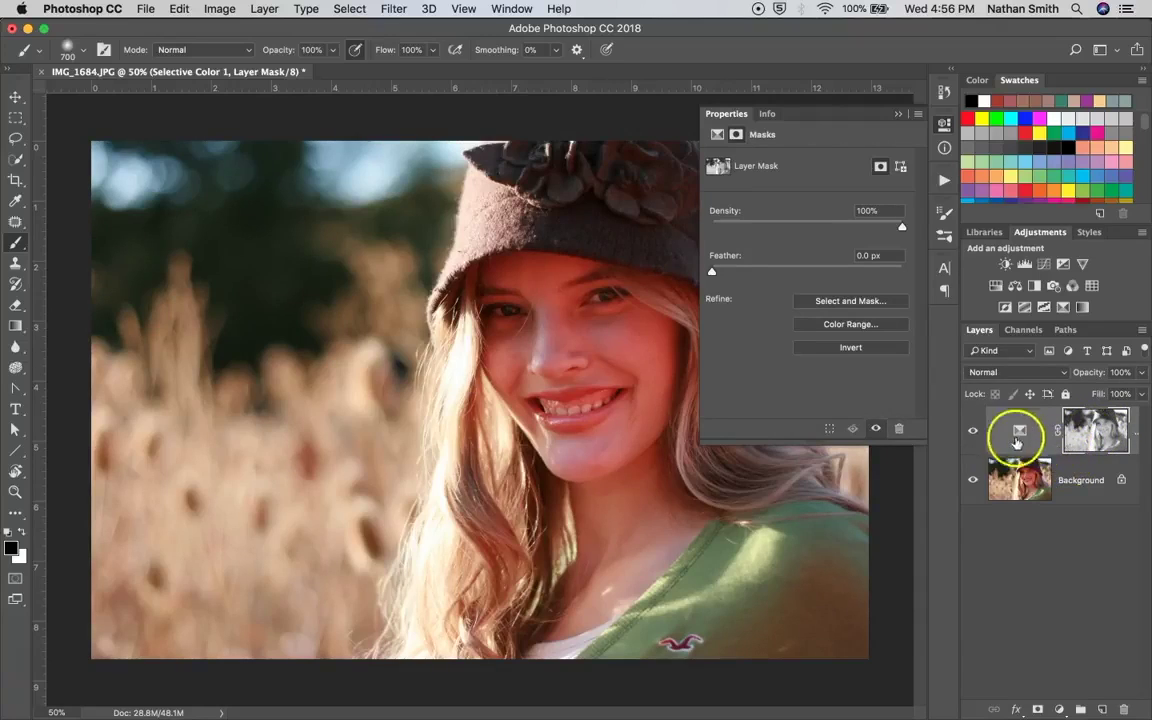
left_click(716, 134)
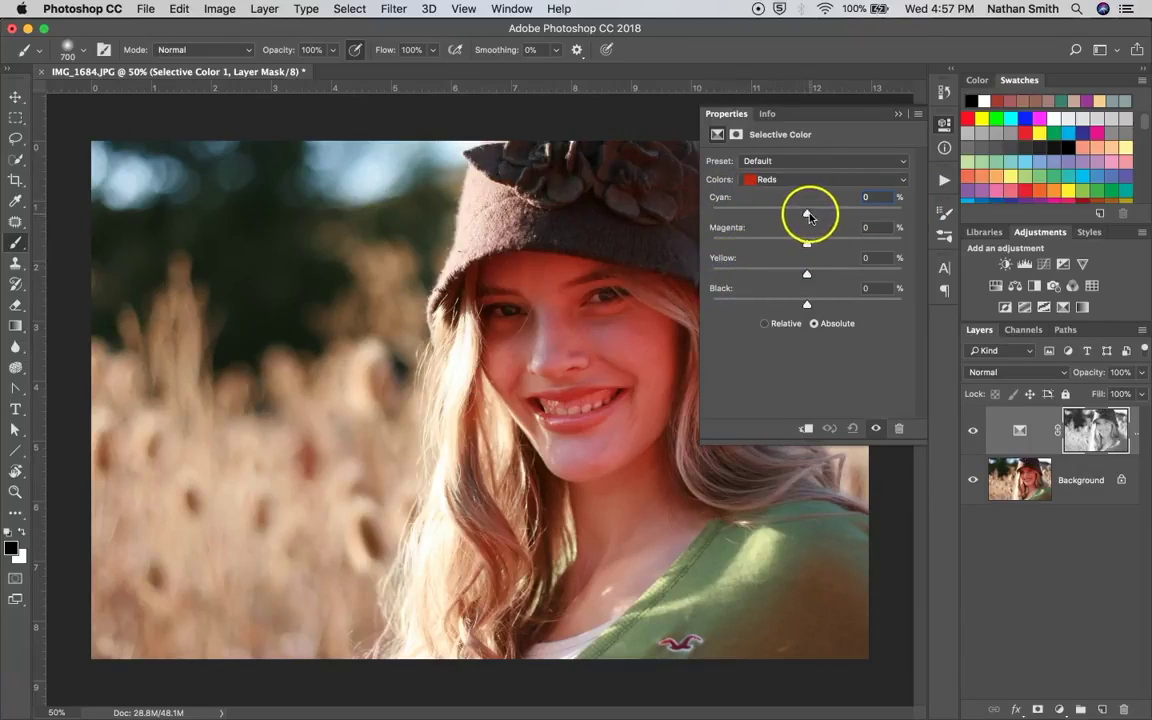
- Set the Selective Color Reds to Cyan +100, Magenta -45 and Yellow -29
left_click_drag(808, 216, 707, 224)
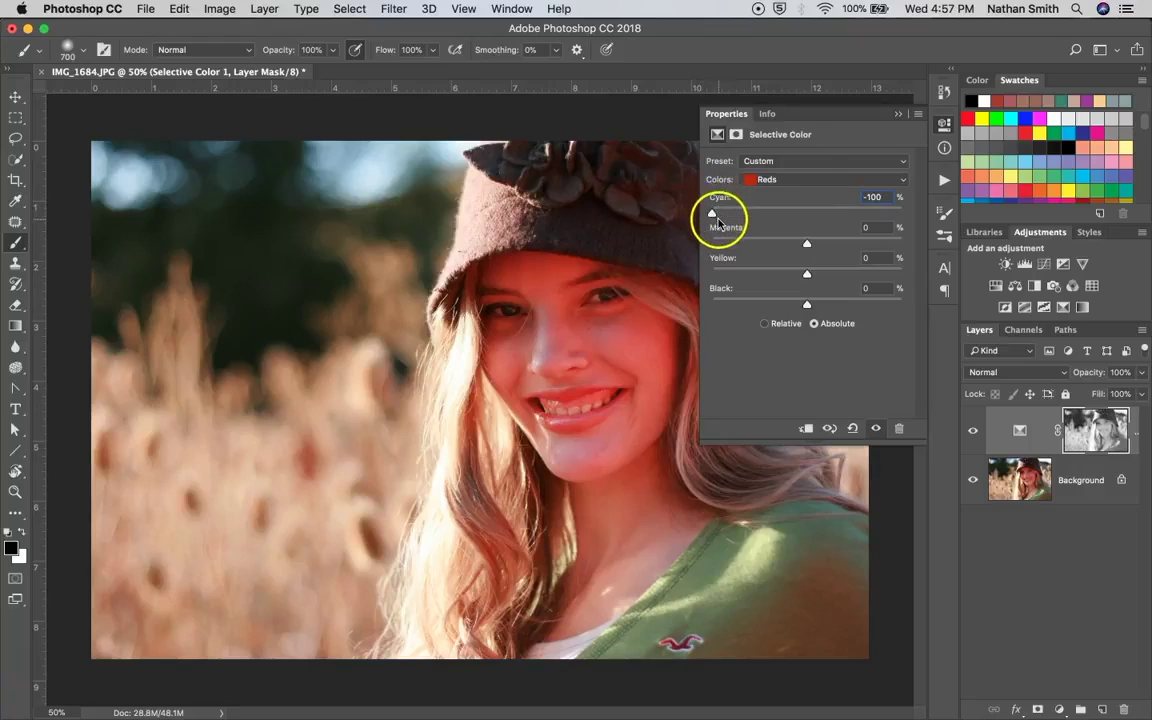
left_click_drag(712, 214, 905, 198)
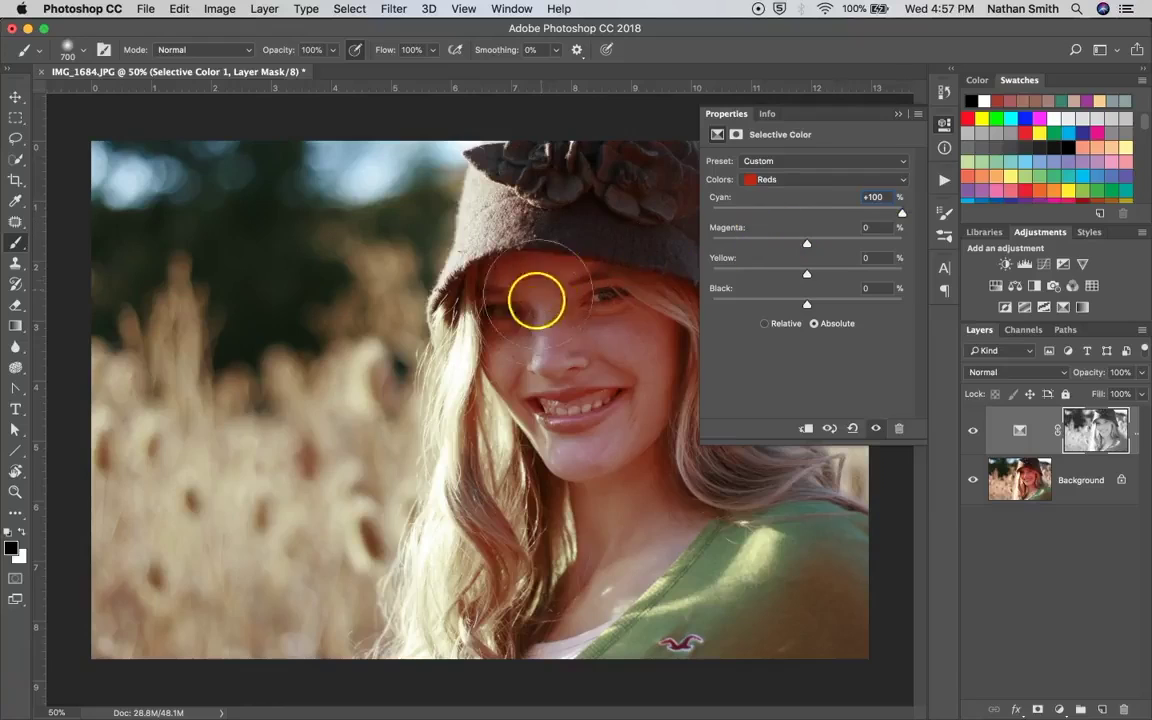
mouse_move(628, 322)
left_mouse_down()
mouse_move(576, 319)
mouse_move(566, 292)
mouse_move(615, 235)
left_mouse_up()
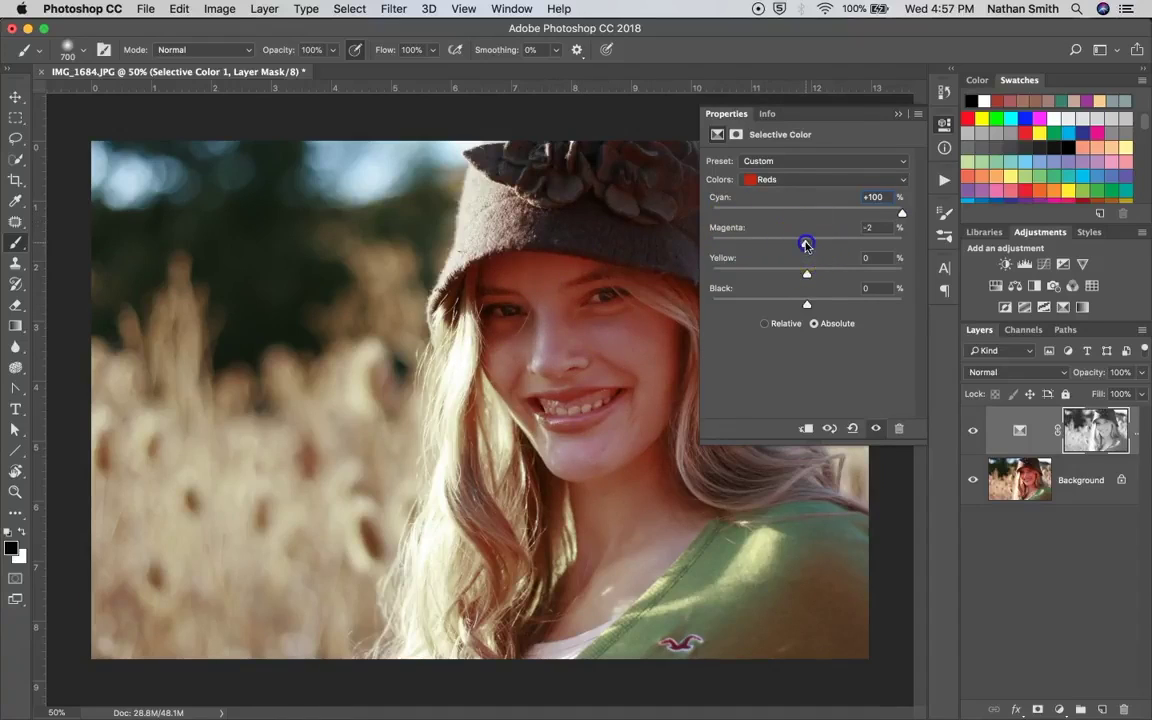
left_click_drag(709, 246, 650, 243)
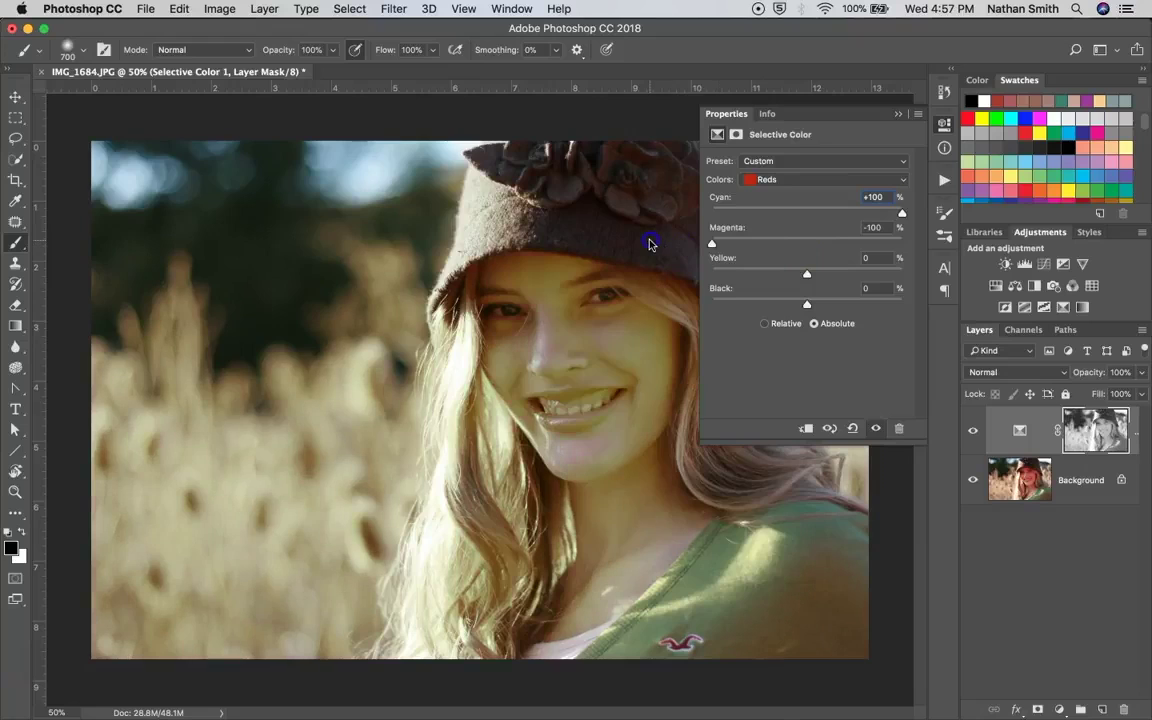
left_click(711, 243)
left_click_drag(711, 243, 767, 245)
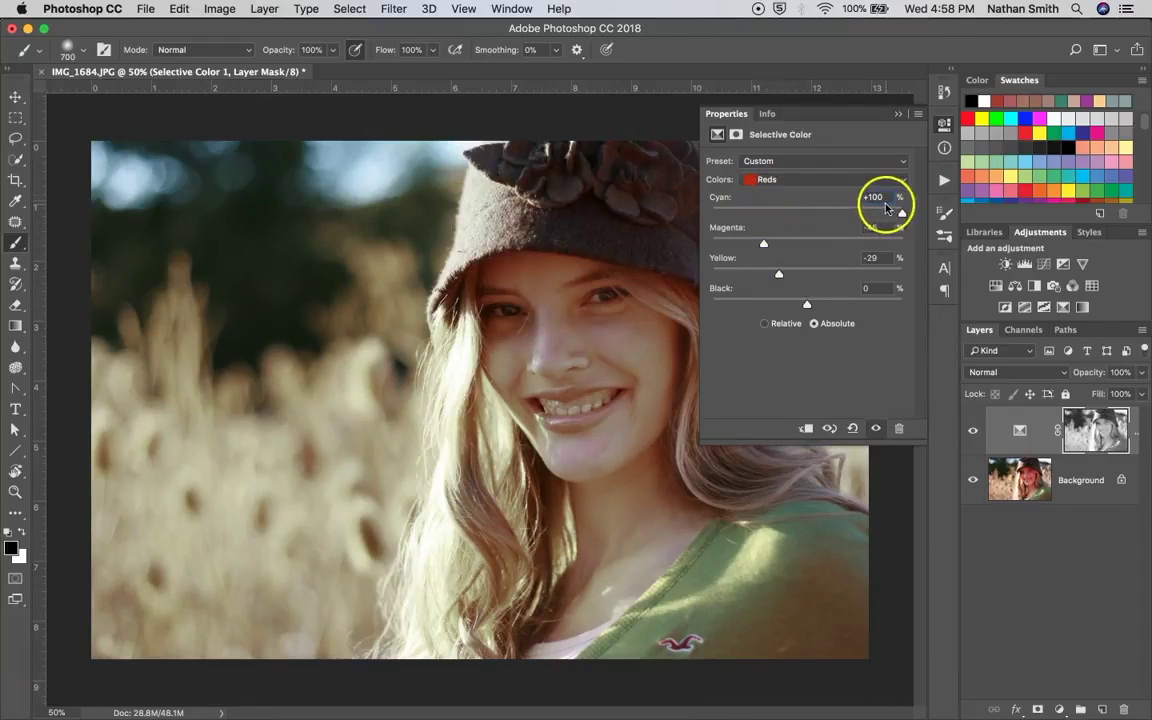
- Rebalance the Reds: lower Cyan, set Black to -27, and reduce Magenta
left_click_drag(901, 213, 813, 211)
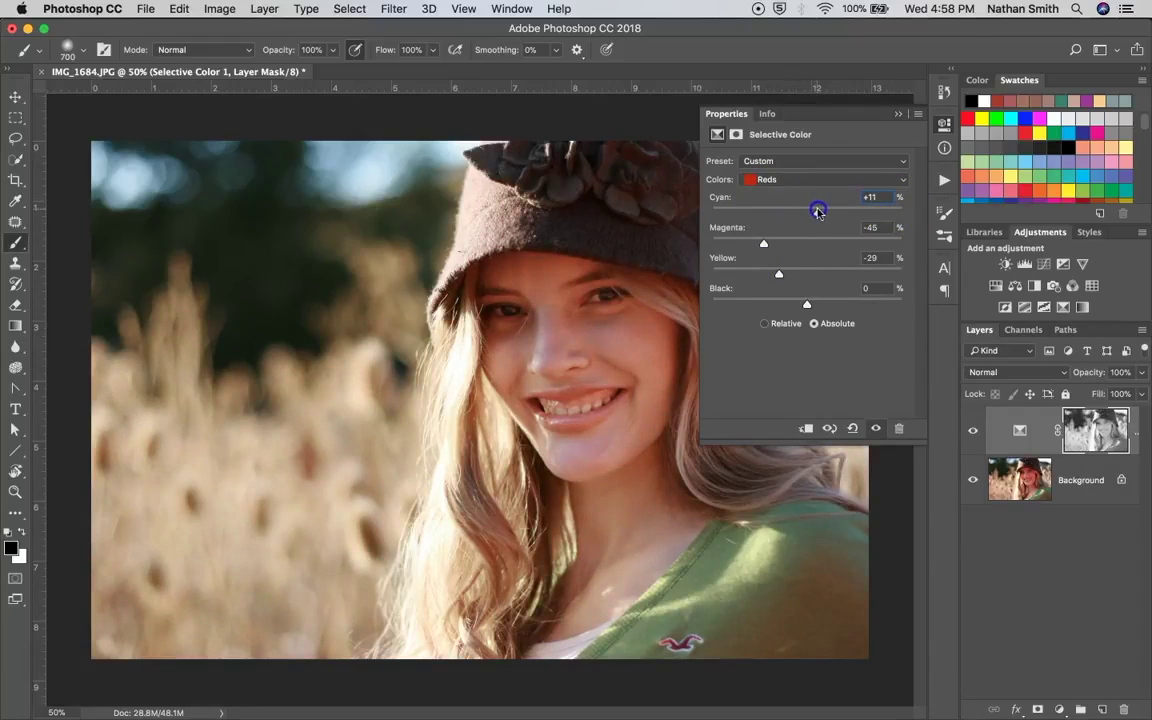
left_click_drag(820, 215, 820, 215)
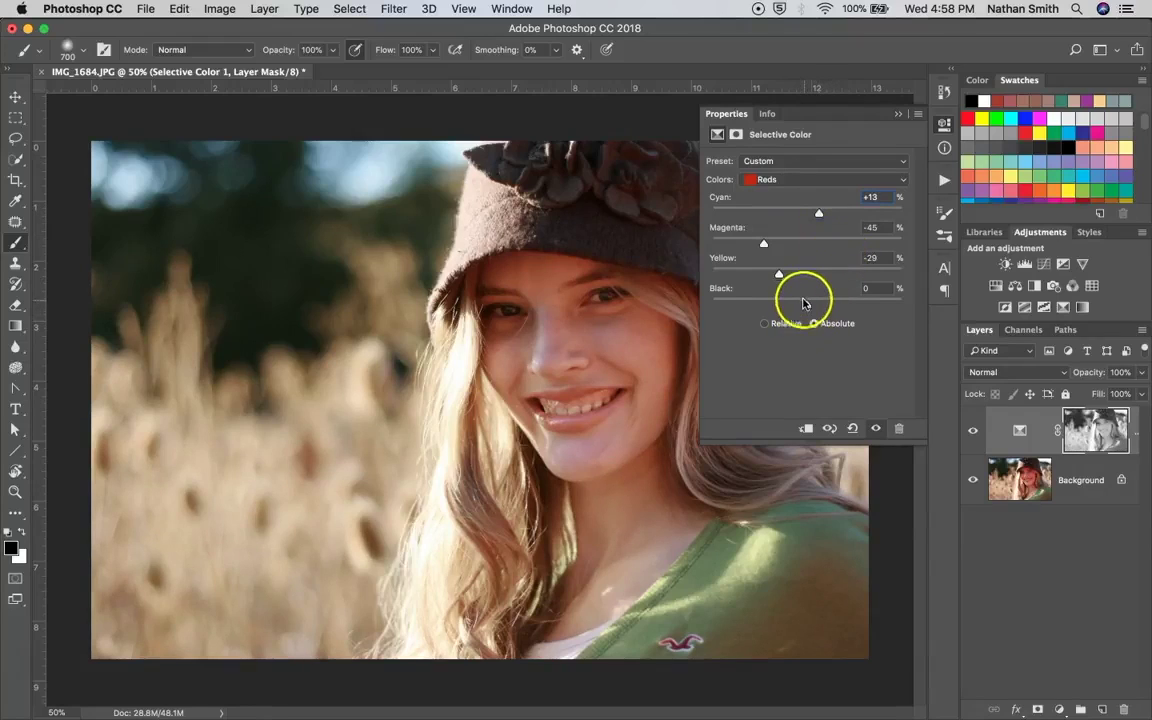
left_click_drag(808, 307, 782, 311)
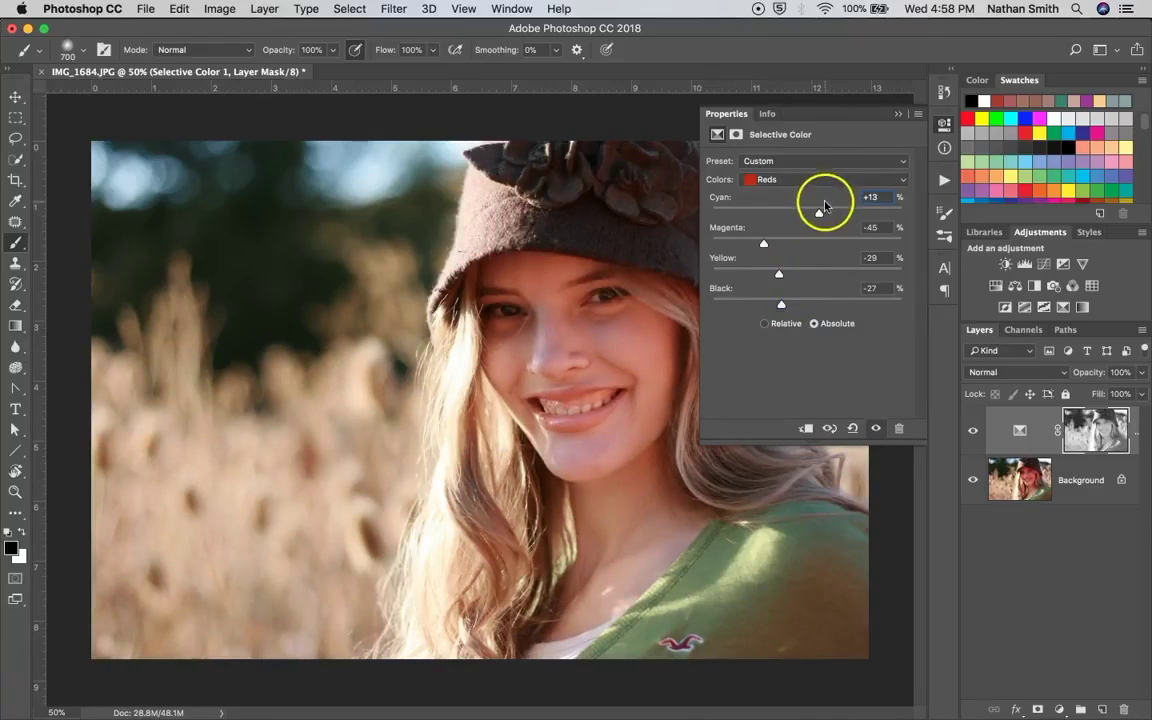
left_click_drag(819, 213, 844, 212)
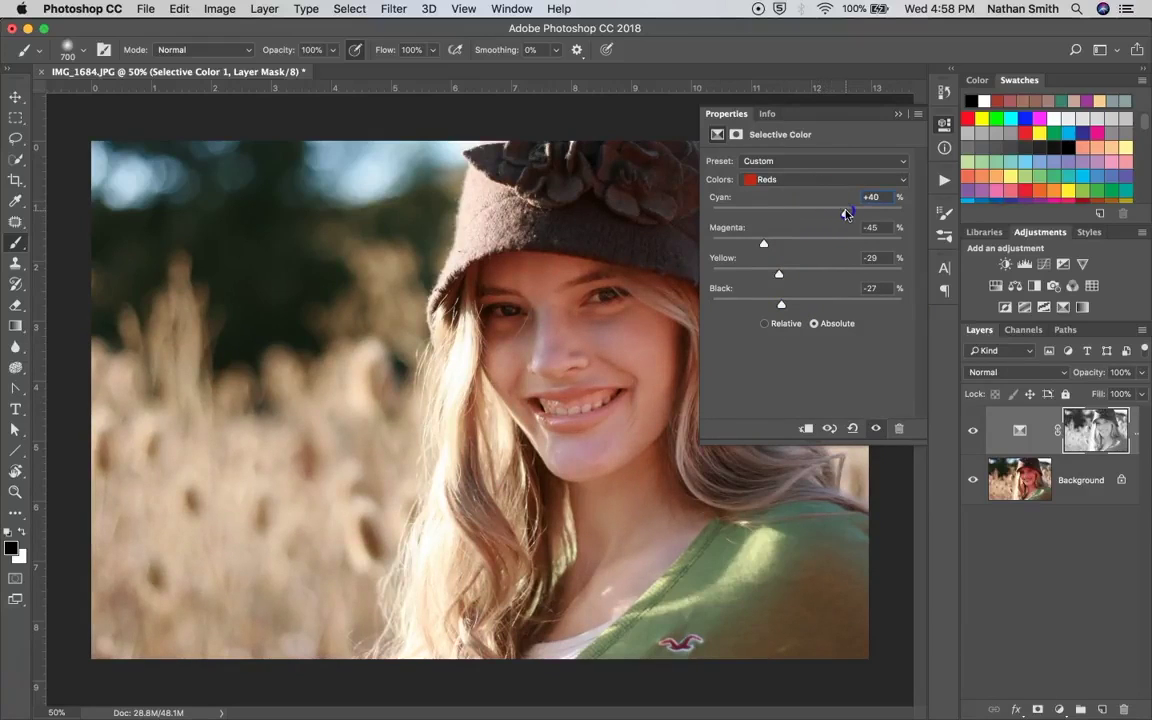
left_click_drag(845, 210, 845, 210)
left_click_drag(763, 243, 786, 268)
- Compare before and after, then settle the Reds at Cyan +24 and Magenta -47
left_click(876, 430)
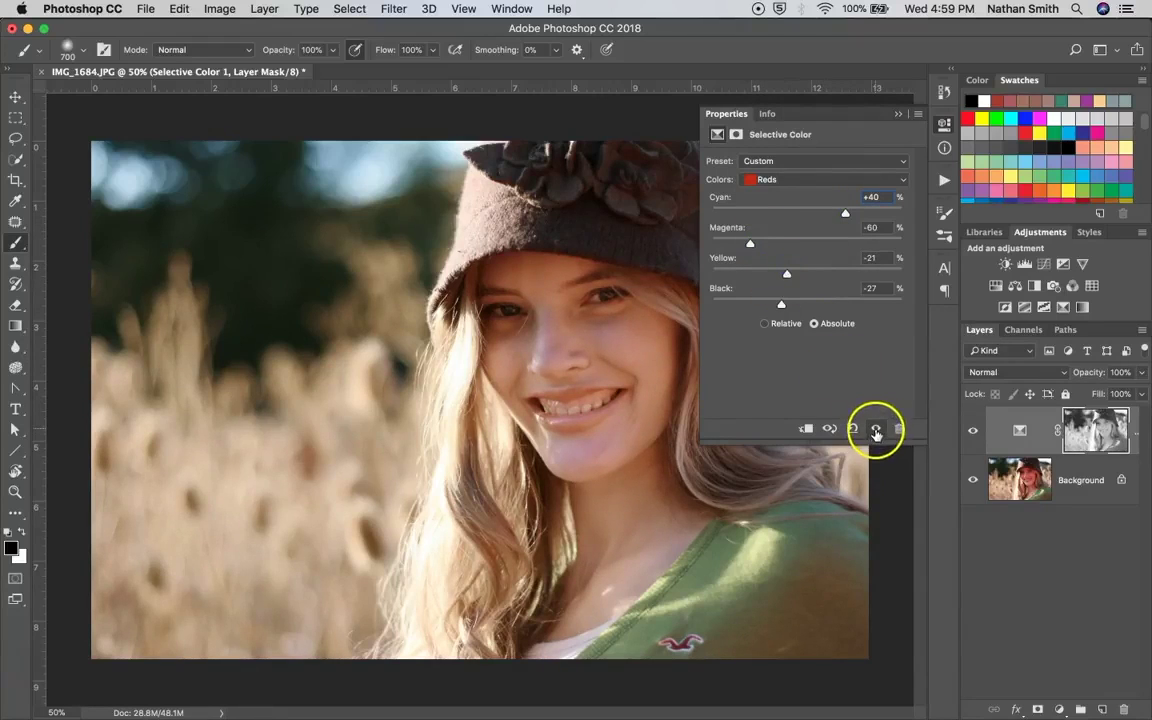
left_click_drag(876, 430, 876, 430)
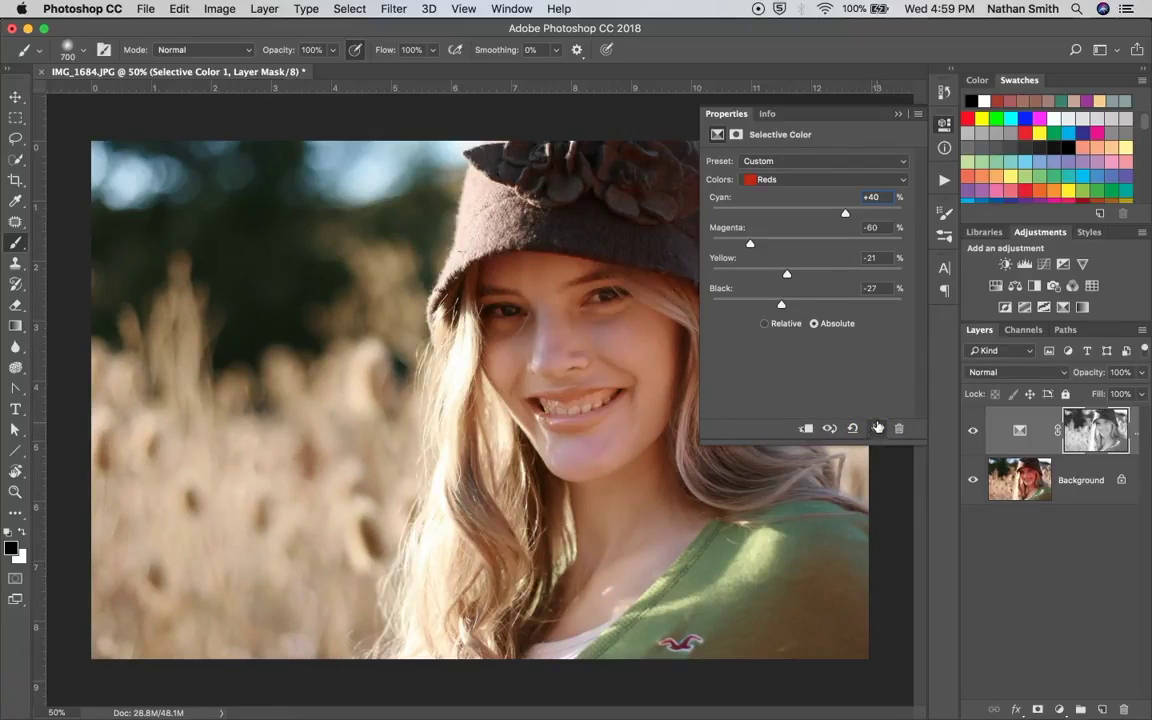
left_click_drag(844, 213, 830, 213)
mouse_move(750, 243)
left_mouse_down()
mouse_move(777, 240)
mouse_move(762, 240)
left_mouse_up()
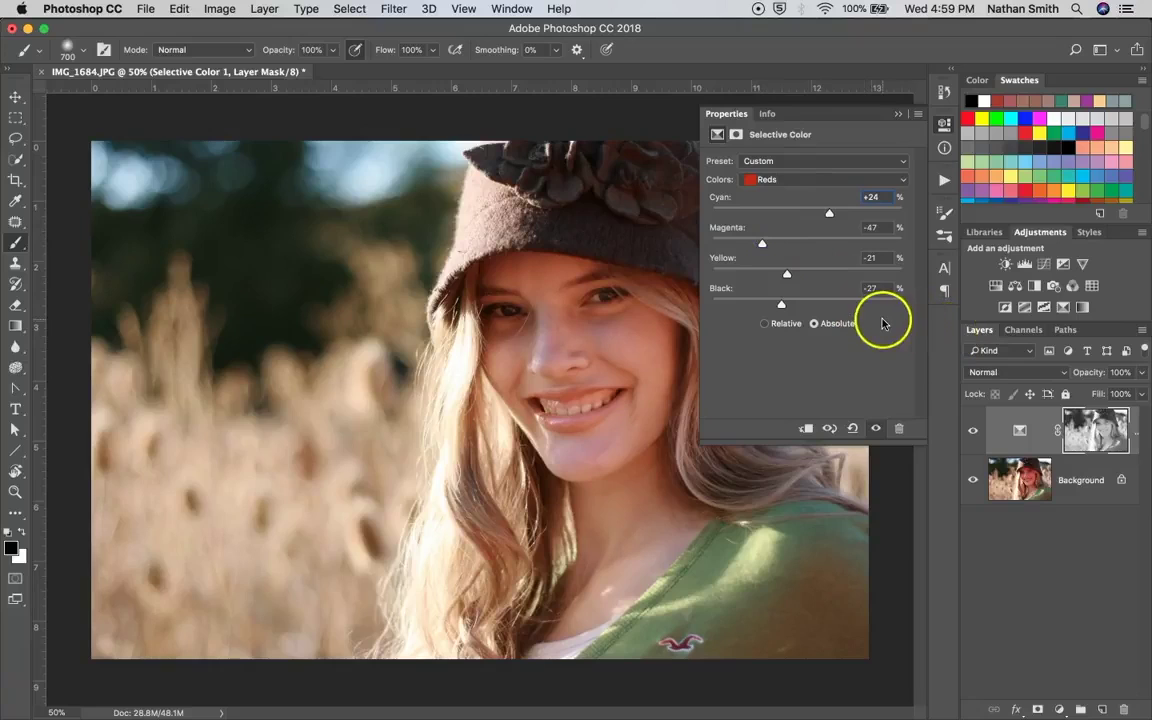